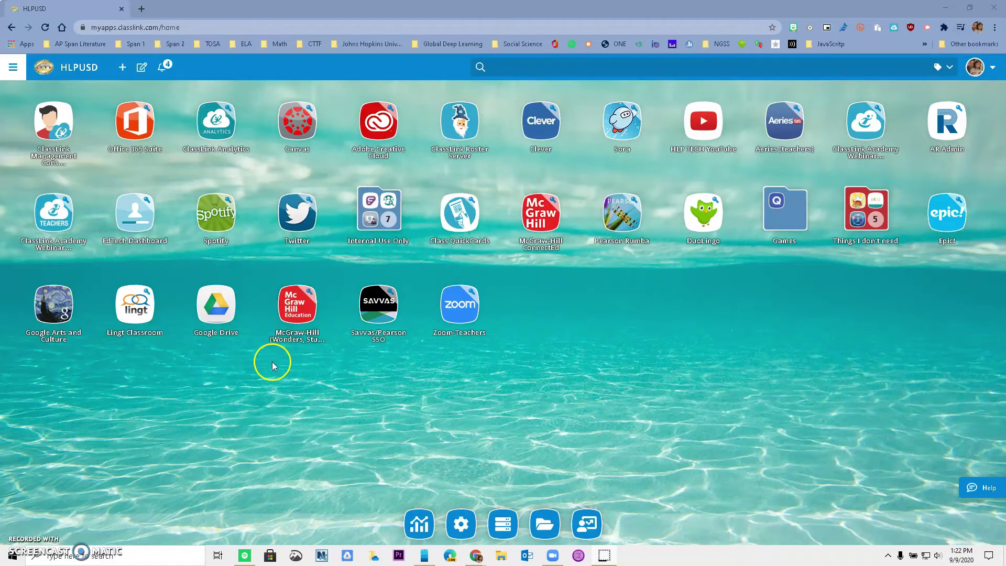
# Step: Launch Zoom-Teachers from ClassLink and view the Personal Room details under Meetings
pyautogui.click(454, 321)
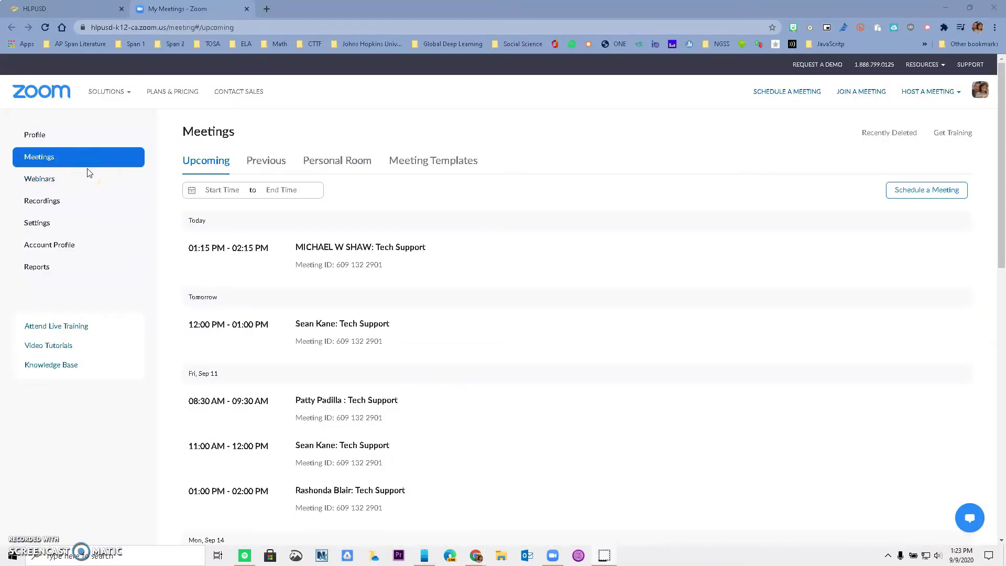
pyautogui.click(326, 163)
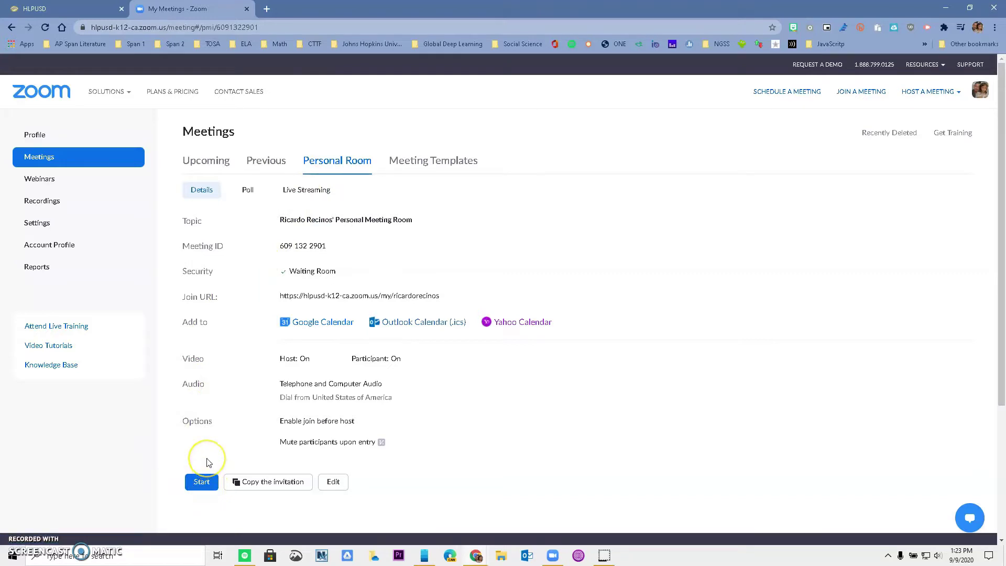
# Step: Require a passcode on the personal room, replace the default with a custom passcode, and save
pyautogui.click(334, 483)
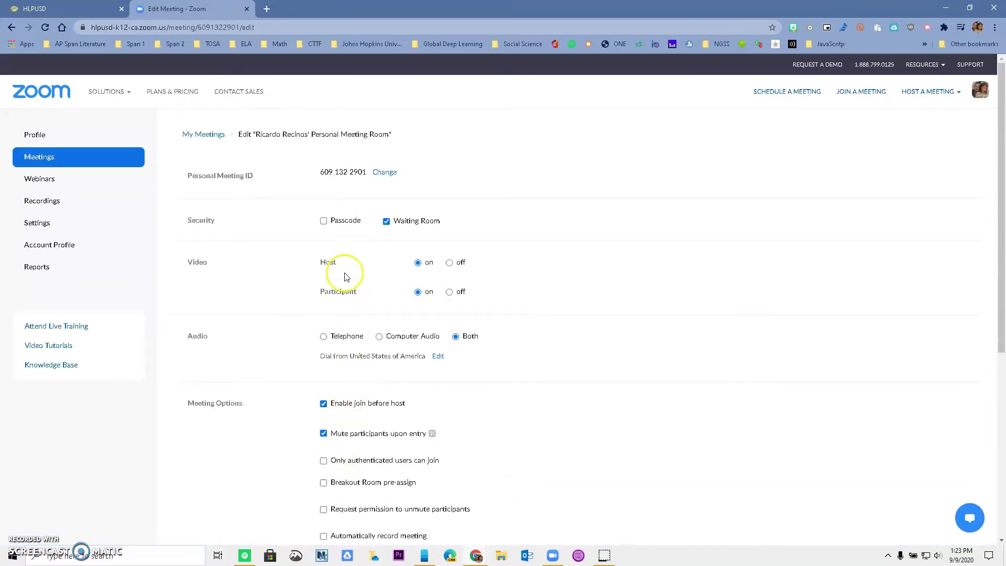
pyautogui.click(323, 222)
pyautogui.doubleClick(412, 221)
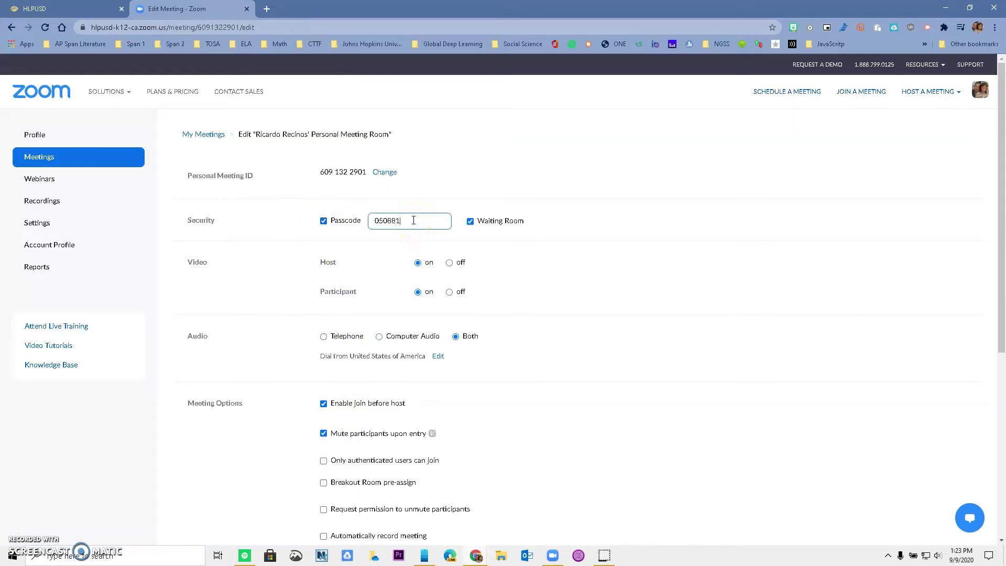
pyautogui.moveTo(413, 221); pyautogui.dragTo(365, 224)
pyautogui.press('BackSpace')
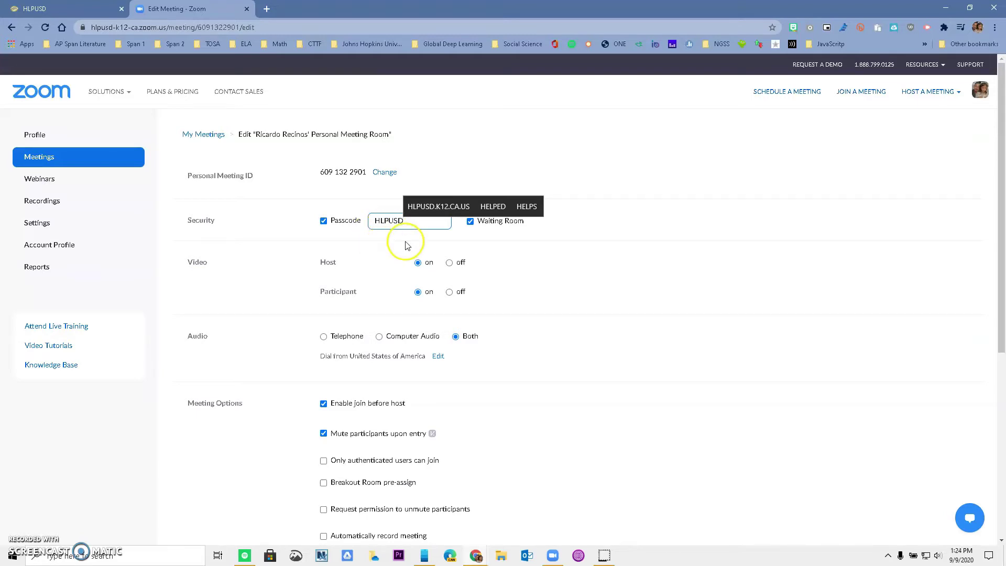
pyautogui.scroll(-5, 383, 252)
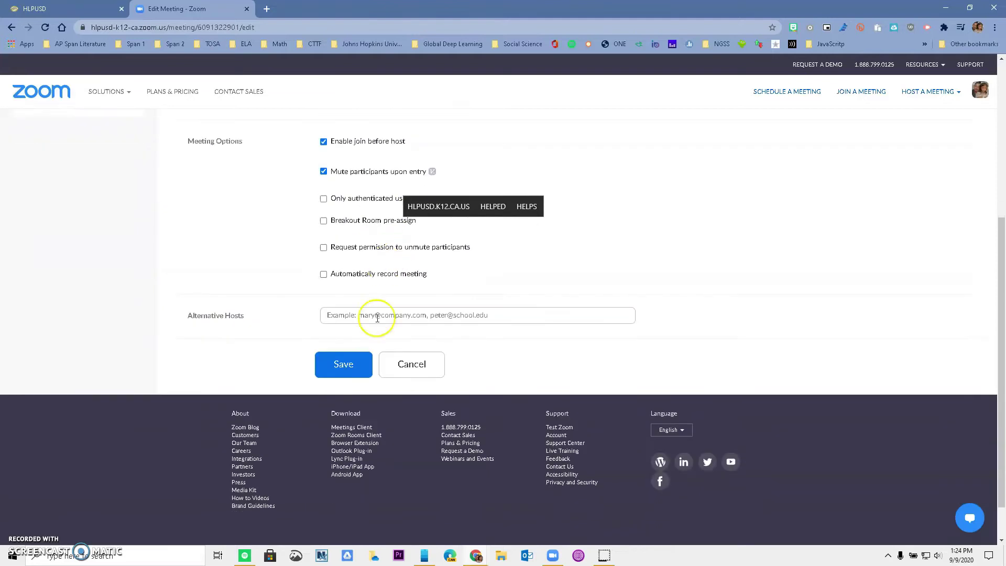
pyautogui.click(346, 366)
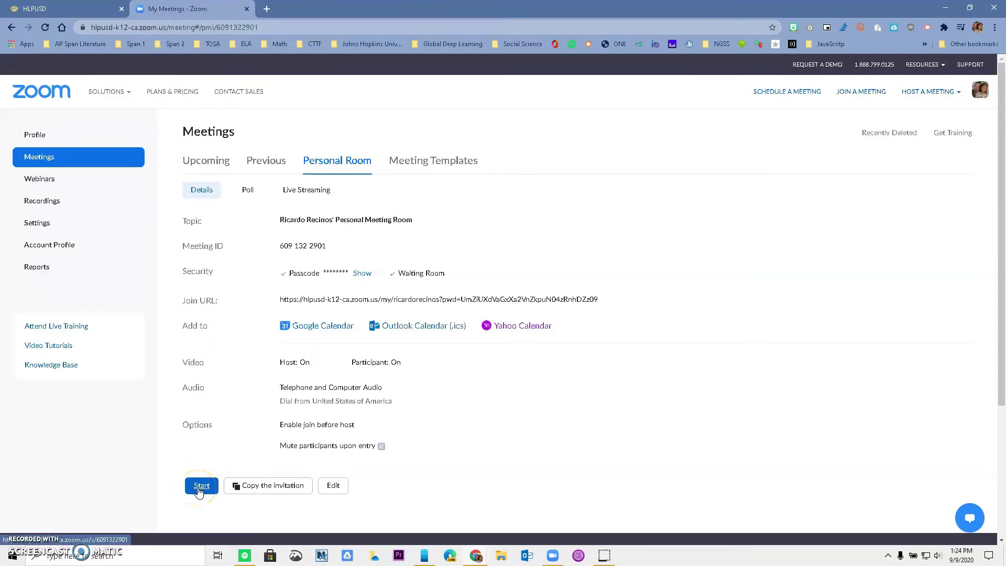
# Step: Launch Canvas from ClassLink and go to the Sandbox - Spanish 2 course's Announcements
pyautogui.click(34, 9)
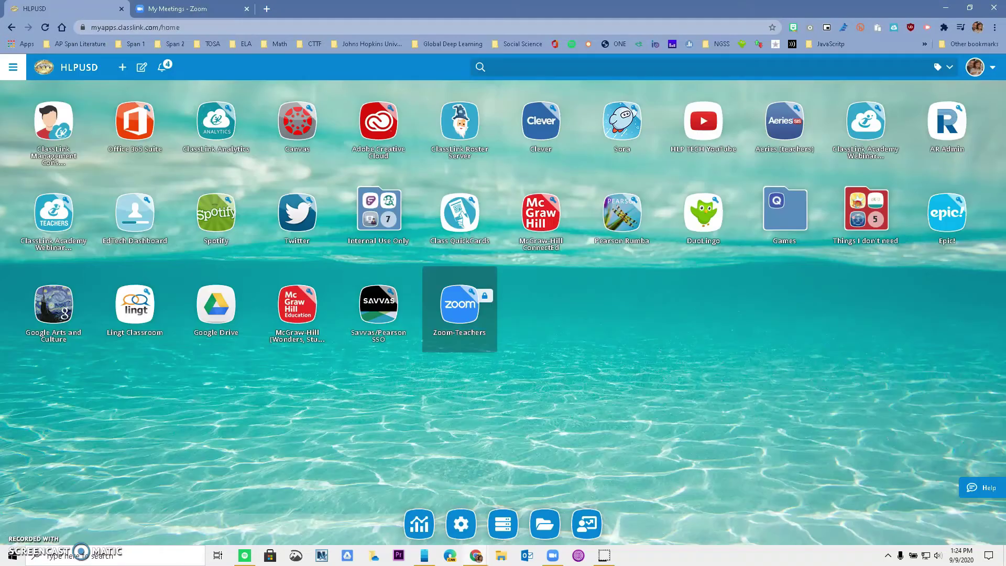
pyautogui.click(276, 110)
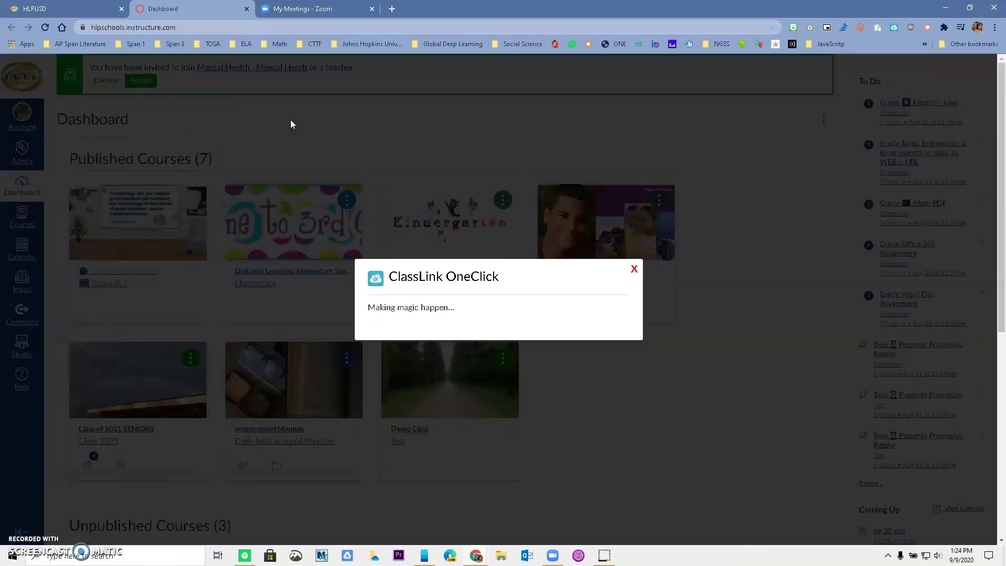
pyautogui.click(634, 269)
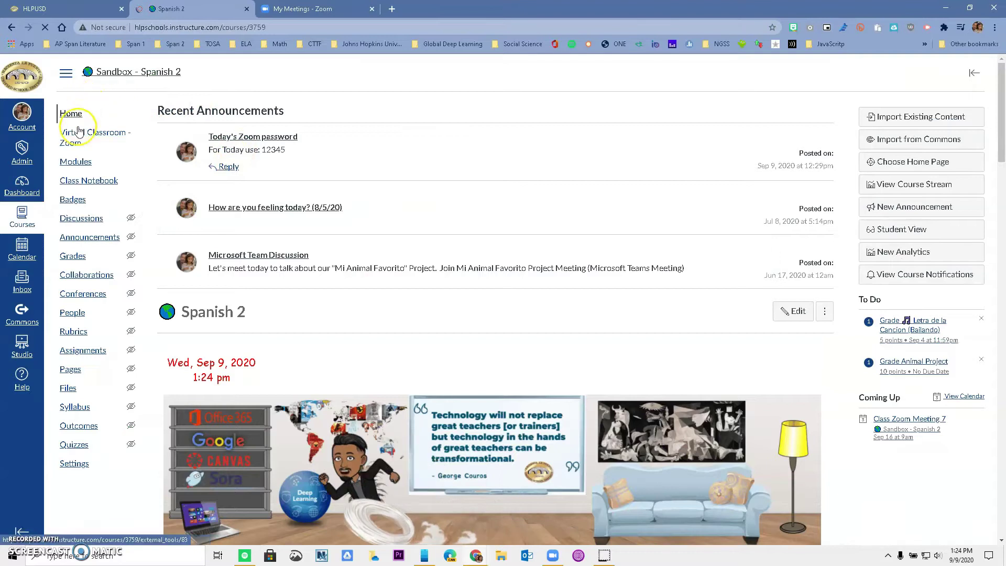
pyautogui.click(89, 239)
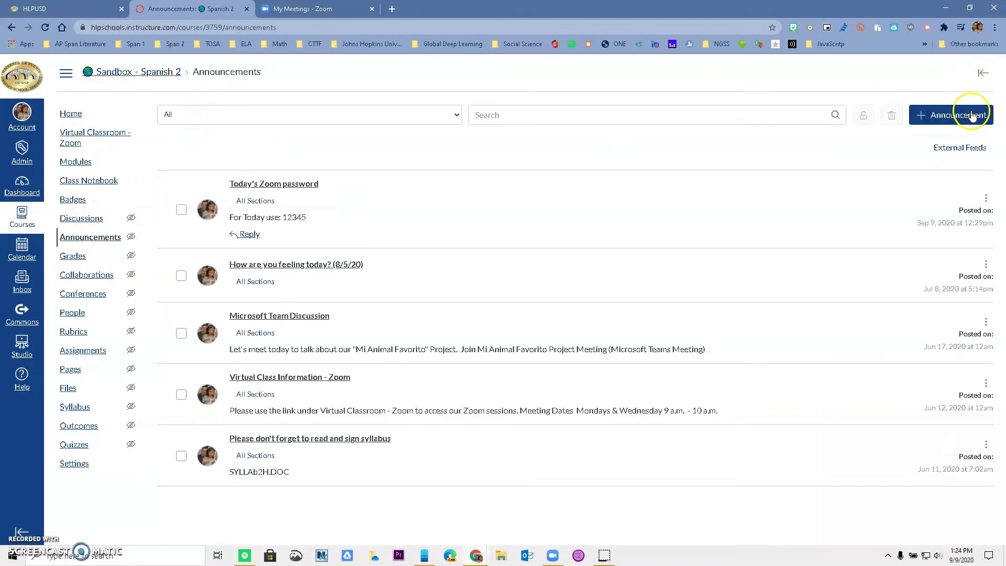
# Step: Post the announcement 'Zoom Meeting Password - 9/9' with a message stating today's Zoom passcode
pyautogui.click(972, 118)
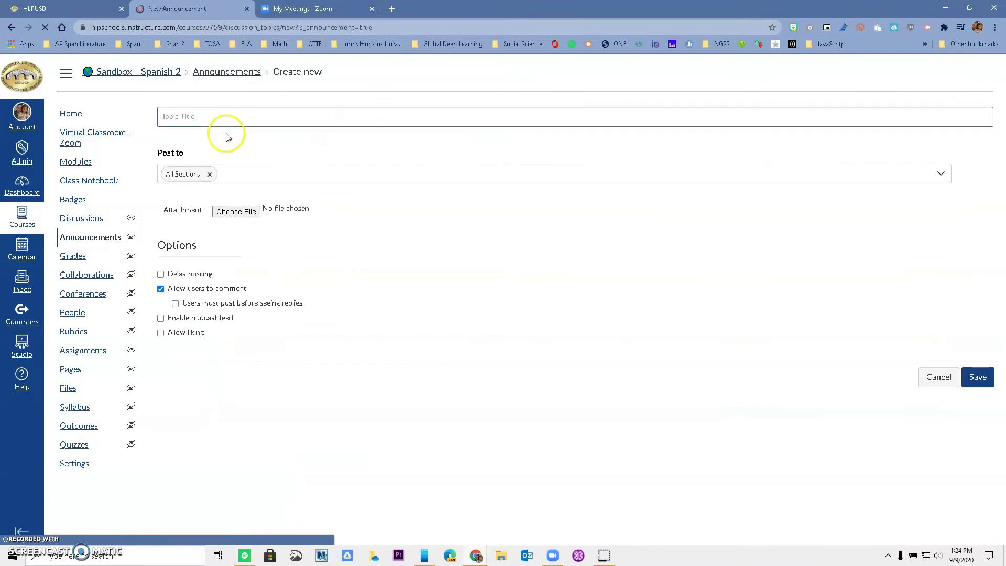
pyautogui.click(212, 120)
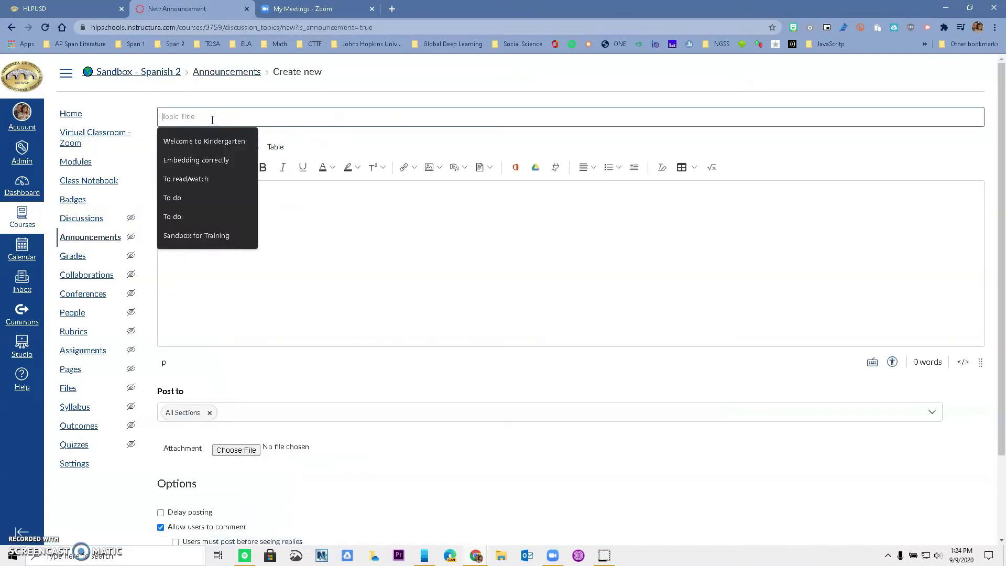
pyautogui.write('Zoom Meeting Password -')
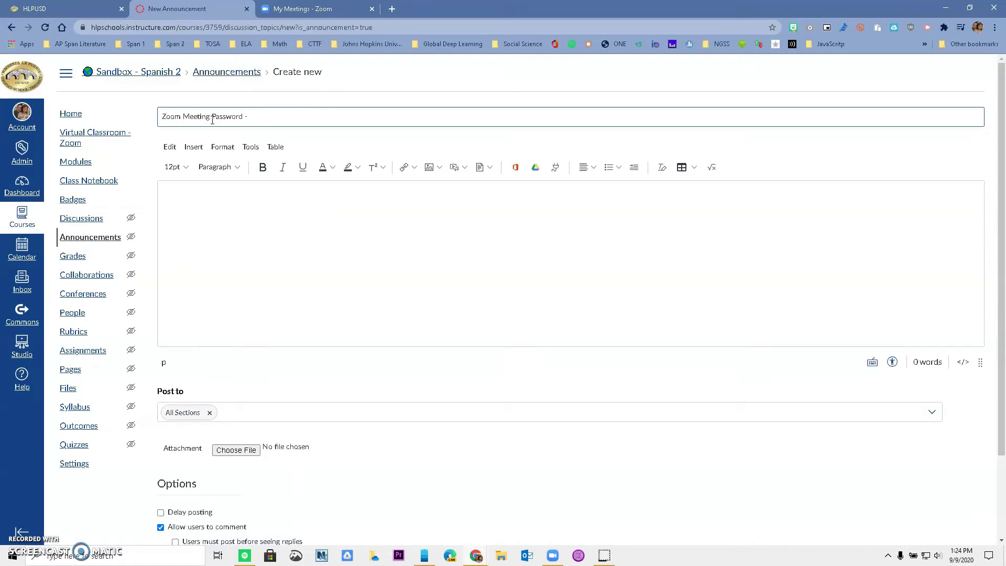
pyautogui.write(' 9/9')
pyautogui.click(198, 196)
pyautogui.write('Todya')
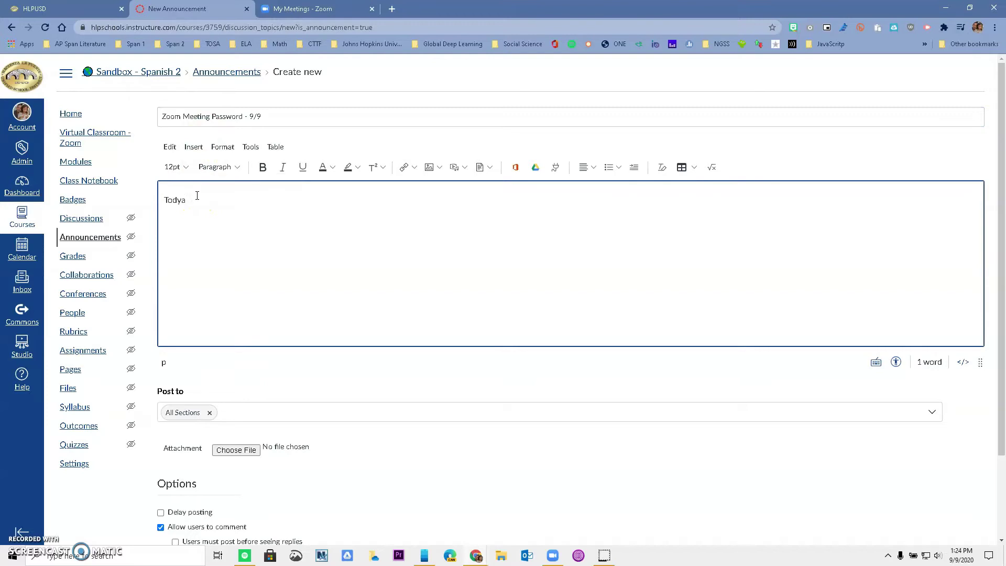
pyautogui.press('BackSpace')
pyautogui.press('BackSpace')
pyautogui.write("ay's z")
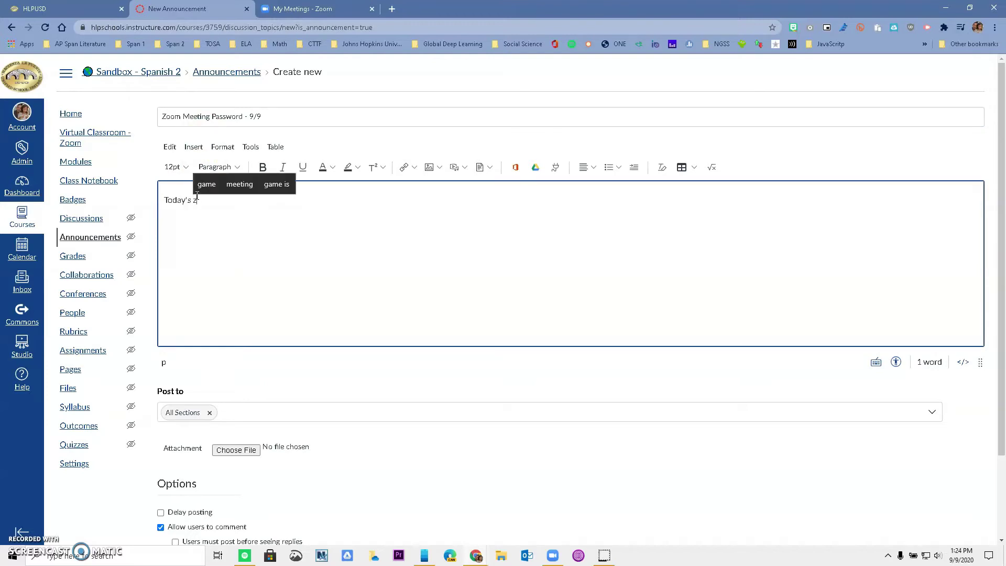
pyautogui.write('oom passwor')
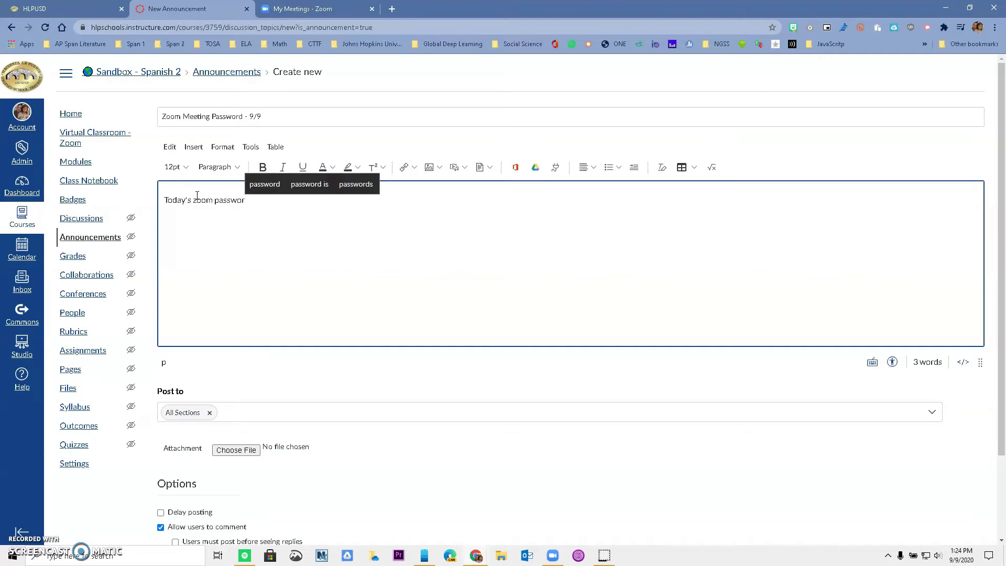
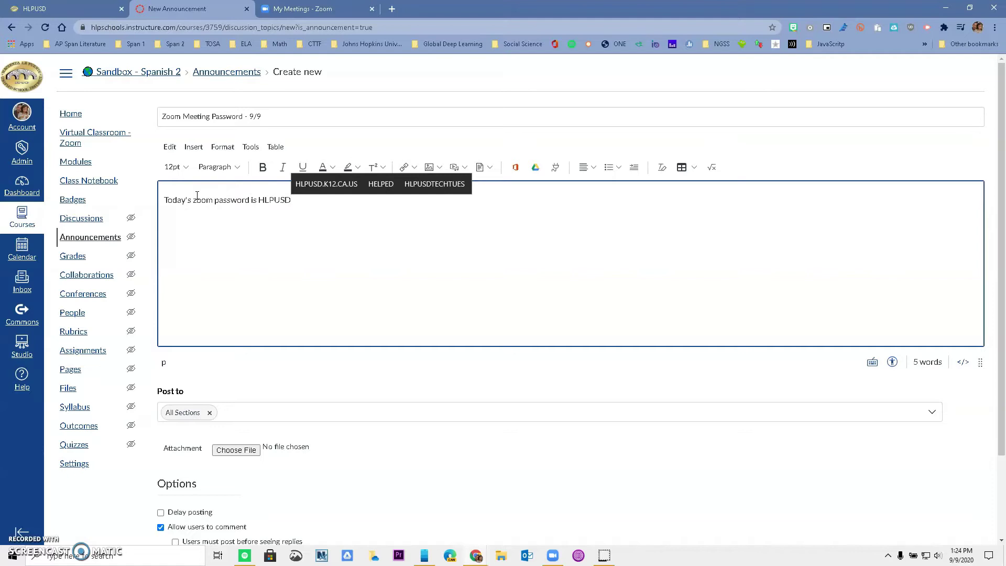
pyautogui.scroll(-3, 576, 367)
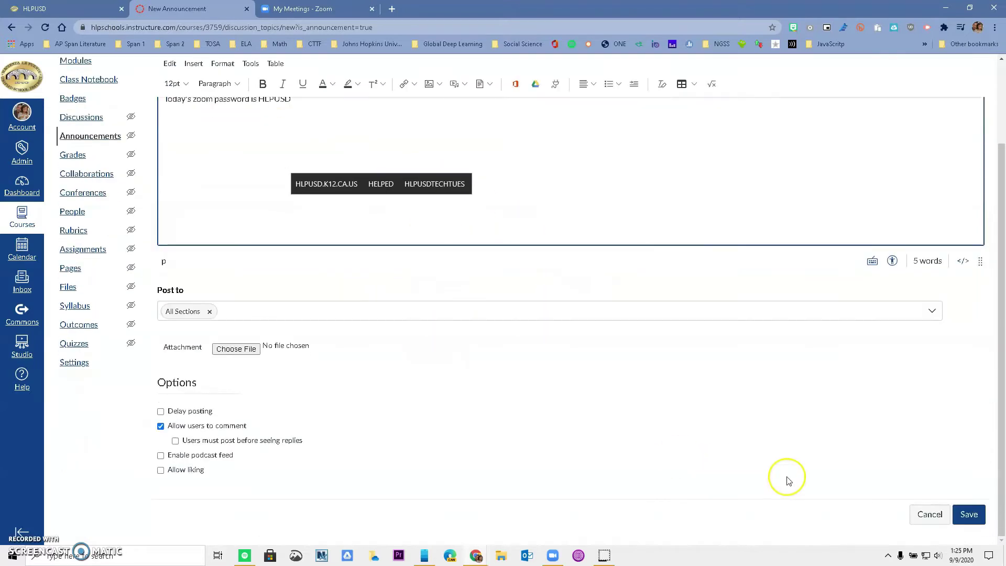
pyautogui.click(969, 514)
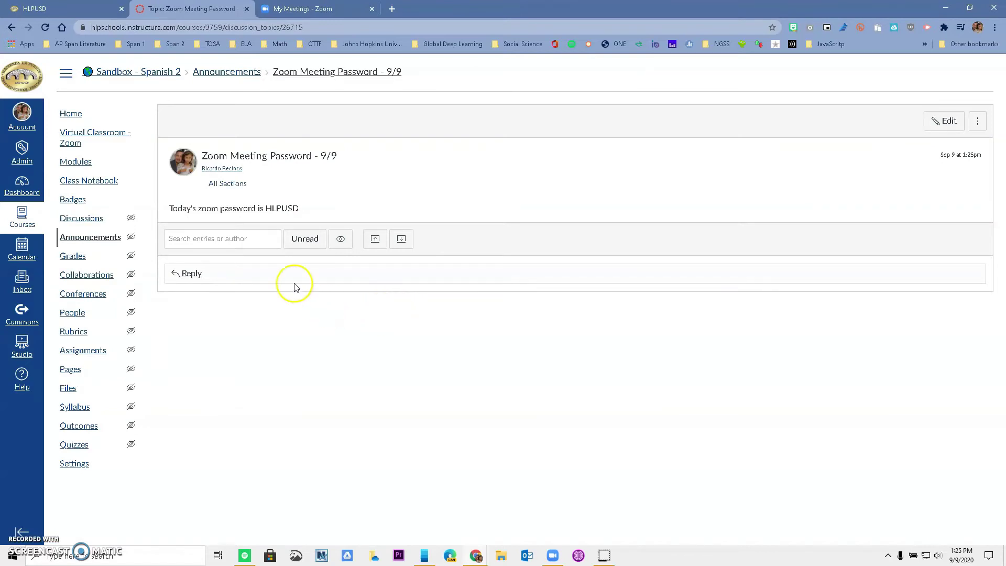
pyautogui.click(71, 113)
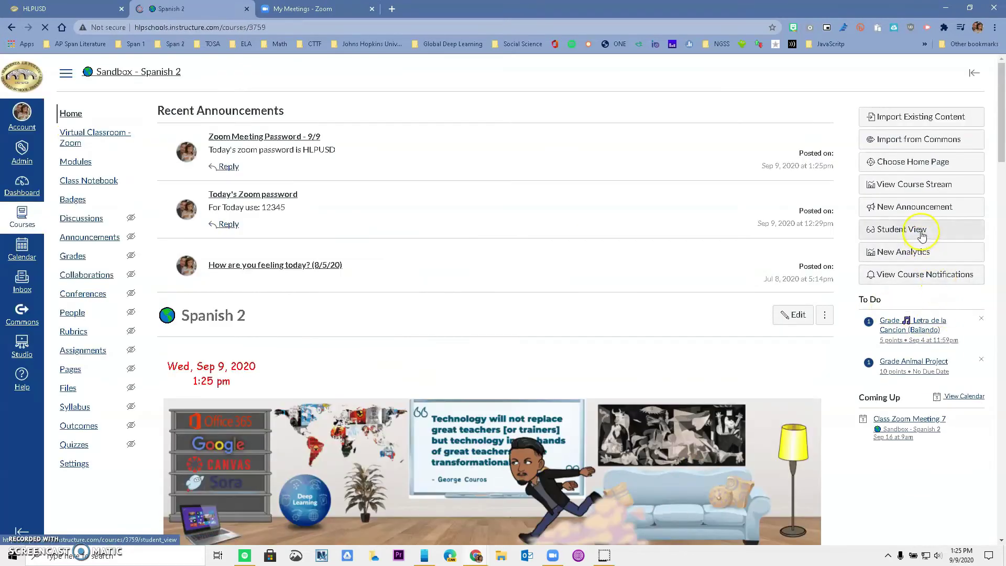
# Step: Preview the Spanish 2 course in Student View, then go back to the ClassLink apps page
pyautogui.click(922, 234)
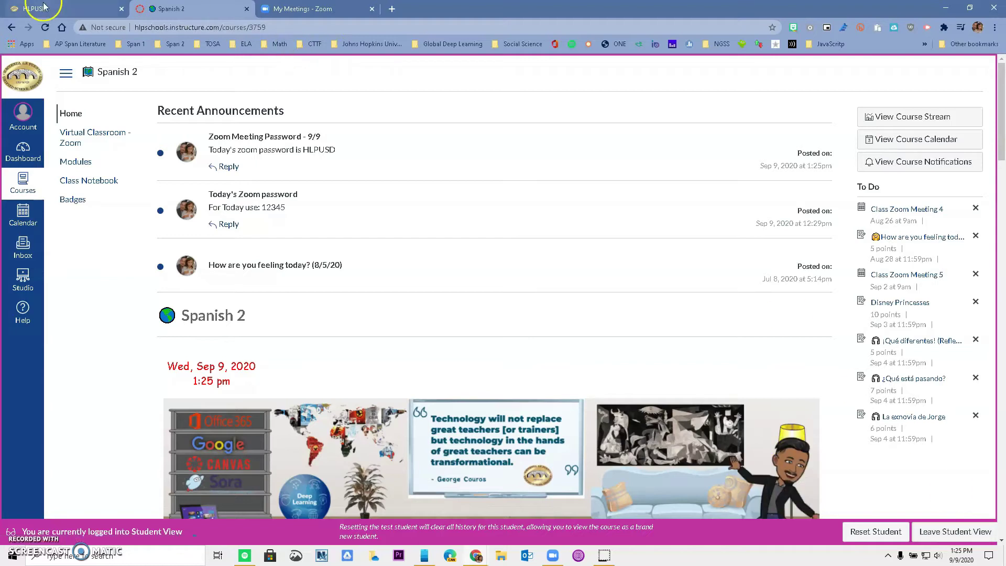
pyautogui.click(16, 7)
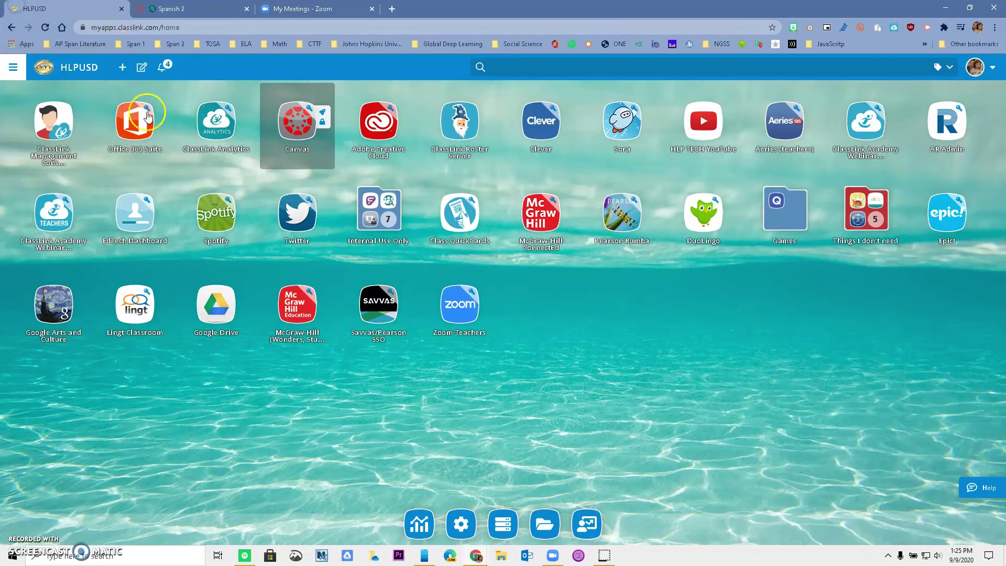
# Step: Start the Personal Room meeting in the maximized Zoom desktop app, then show the mirrored phone
pyautogui.click(351, 6)
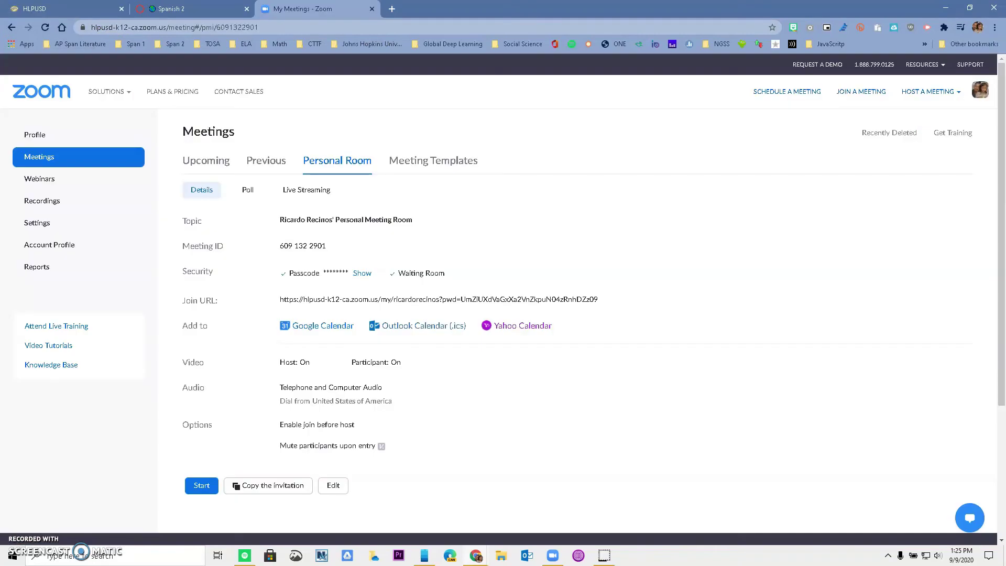
pyautogui.click(210, 487)
pyautogui.click(548, 118)
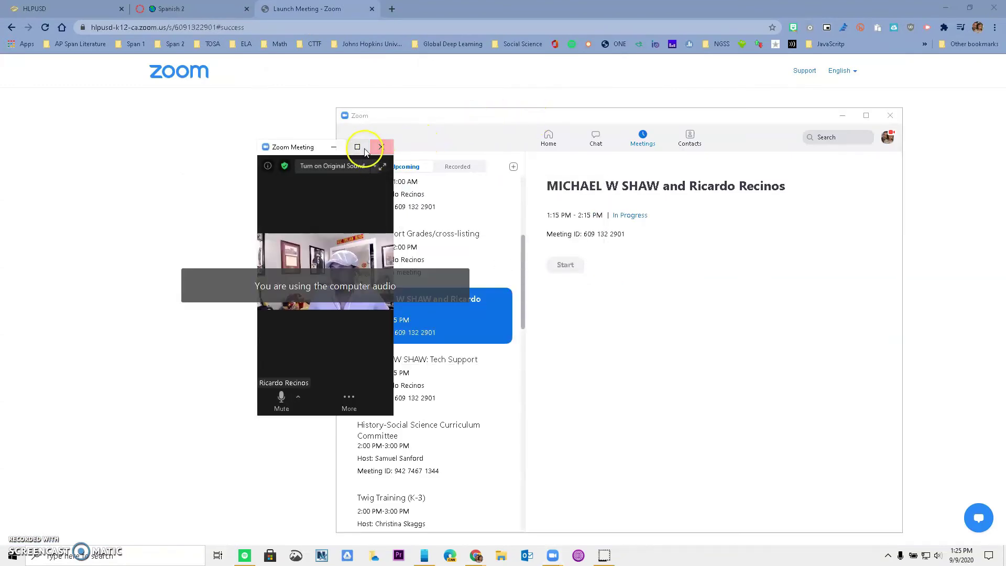
pyautogui.click(358, 147)
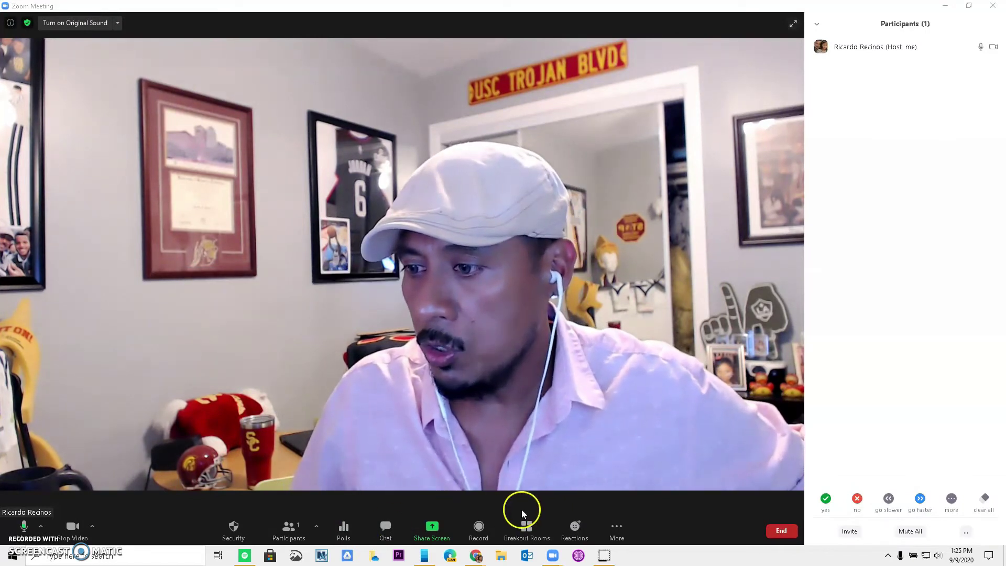
pyautogui.moveTo(425, 559)
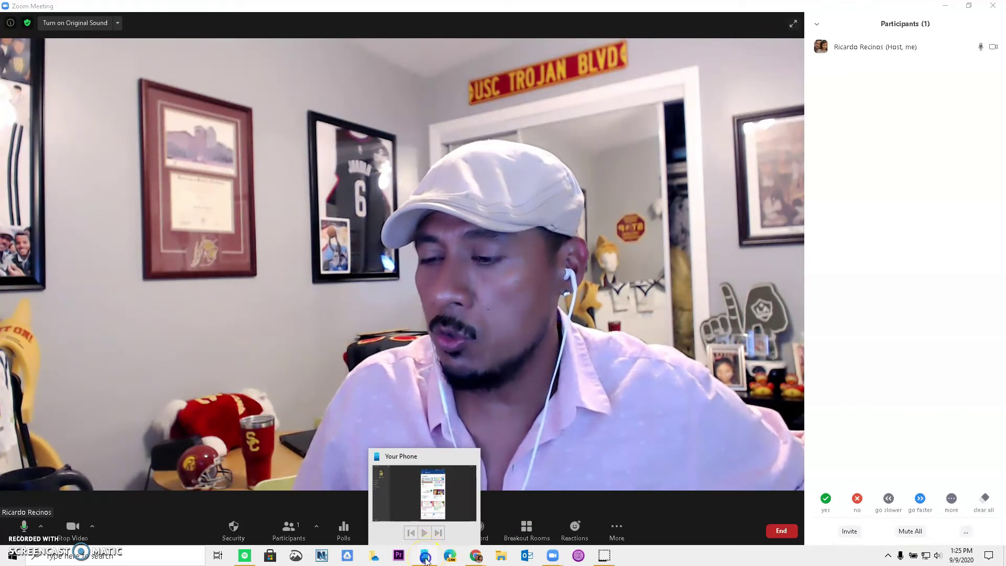
pyautogui.click(425, 559)
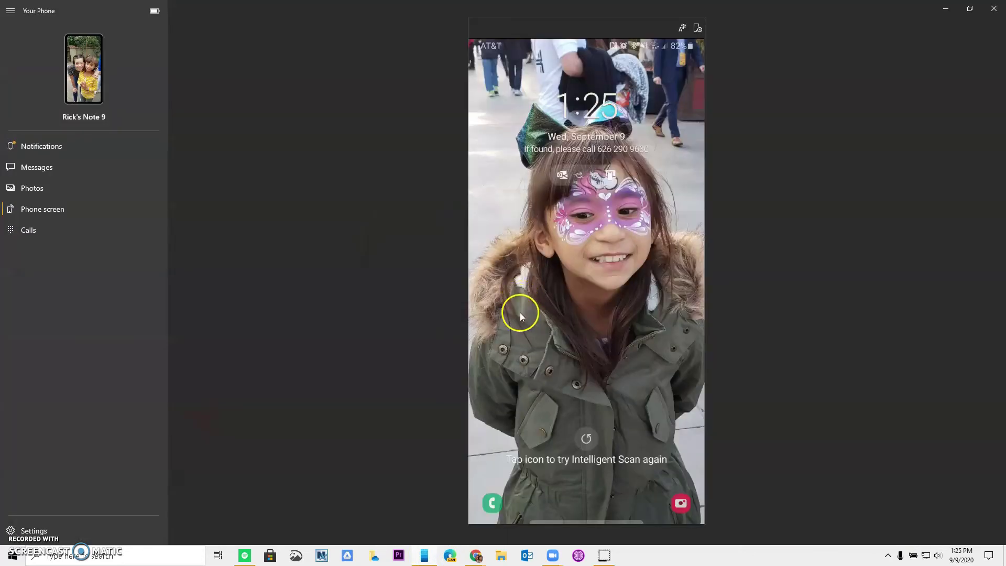
# Step: Unlock the mirrored phone with its PIN, correcting mistyped digits, to reach Canvas Student courses
pyautogui.moveTo(556, 87); pyautogui.dragTo(611, 224)
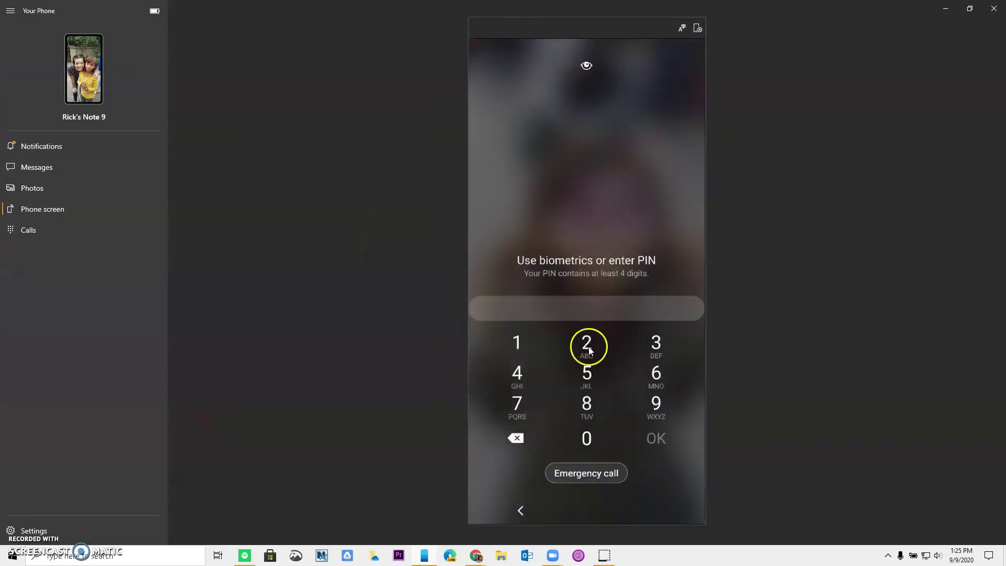
pyautogui.click(522, 375)
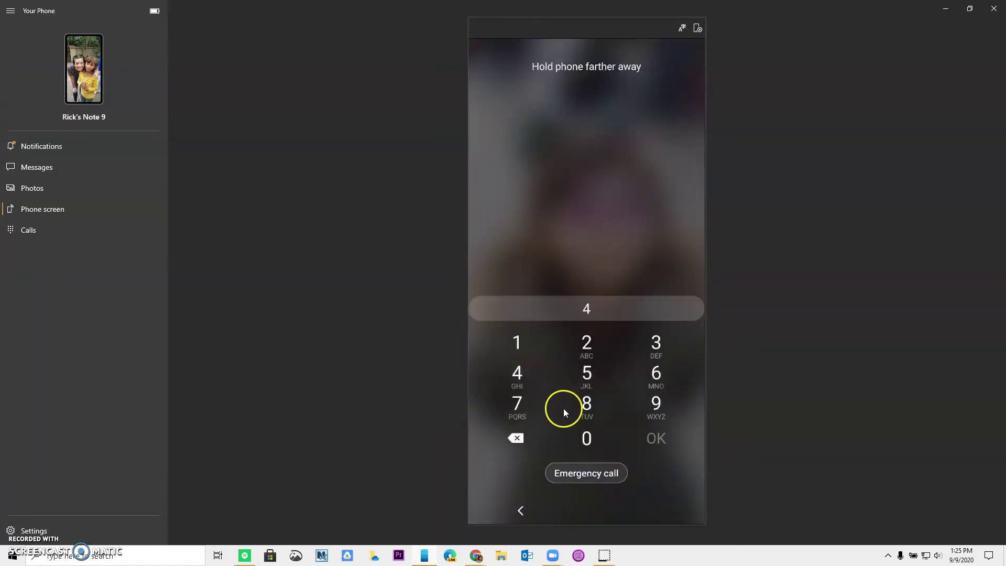
pyautogui.click(587, 404)
pyautogui.click(517, 438)
pyautogui.doubleClick(517, 438)
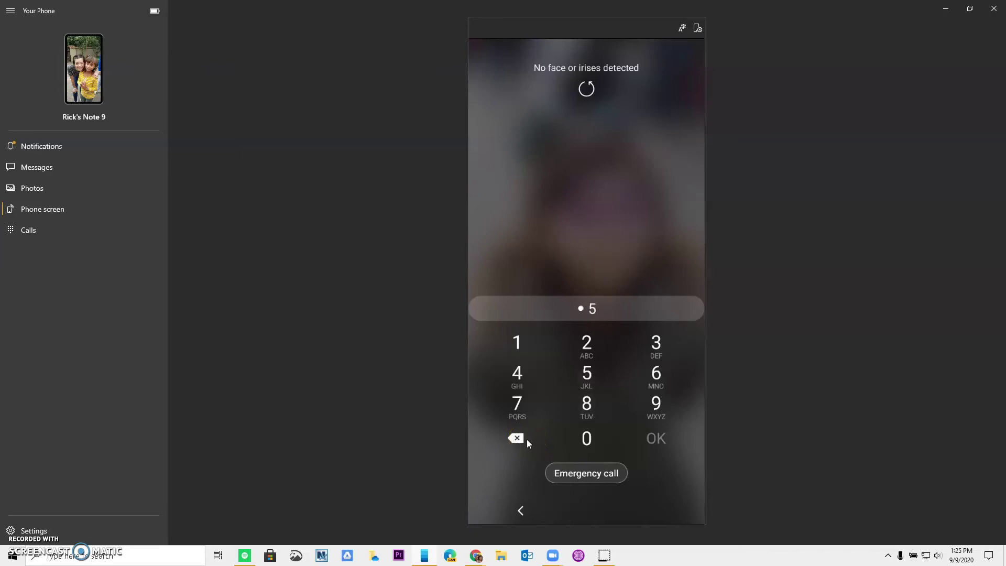
pyautogui.press('BackSpace')
pyautogui.press('BackSpace')
pyautogui.press('BackSpace')
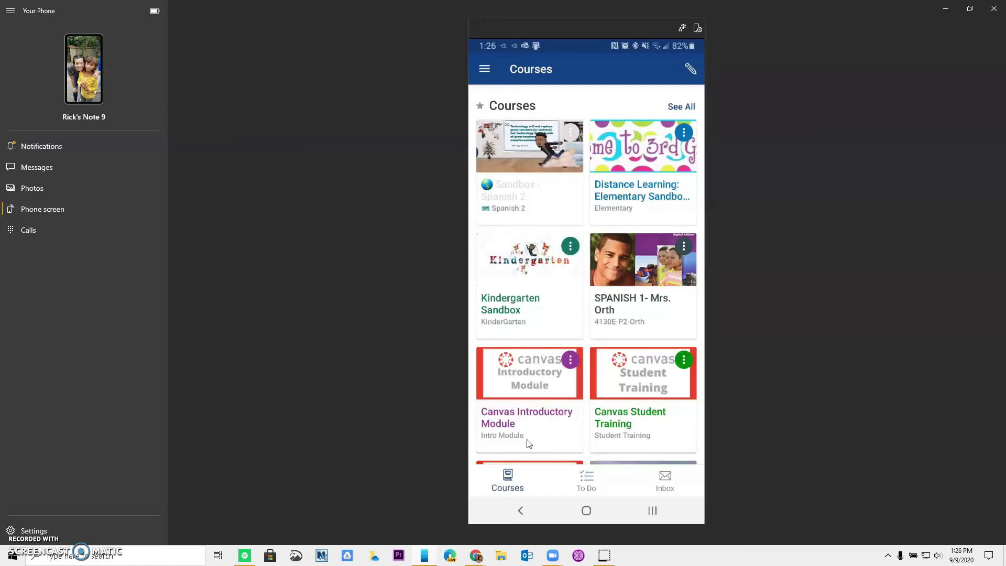
# Step: Open Sandbox - Spanish 2's Virtual Classroom - Zoom link in a new tab to launch phone Zoom
pyautogui.click(532, 171)
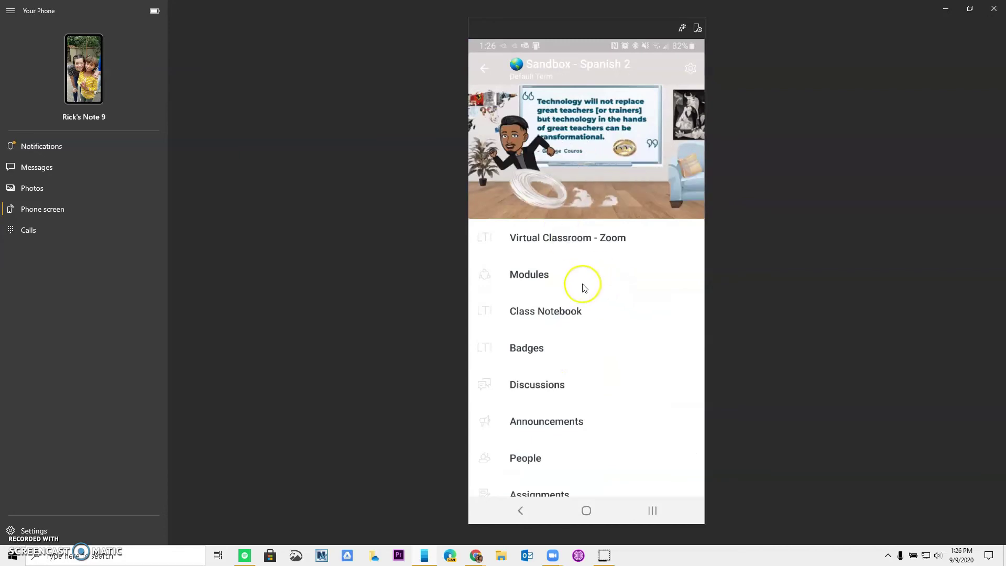
pyautogui.click(606, 244)
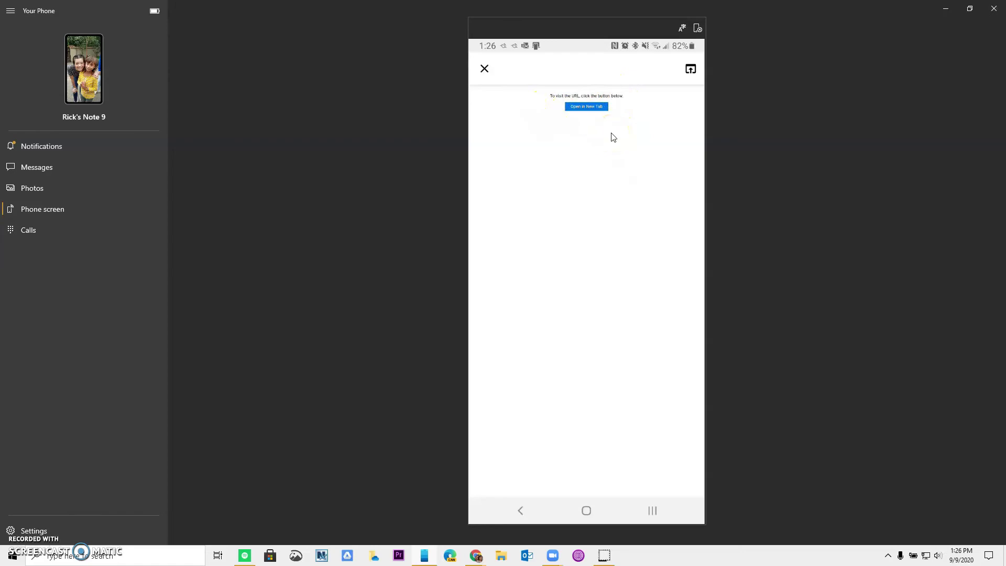
pyautogui.click(594, 108)
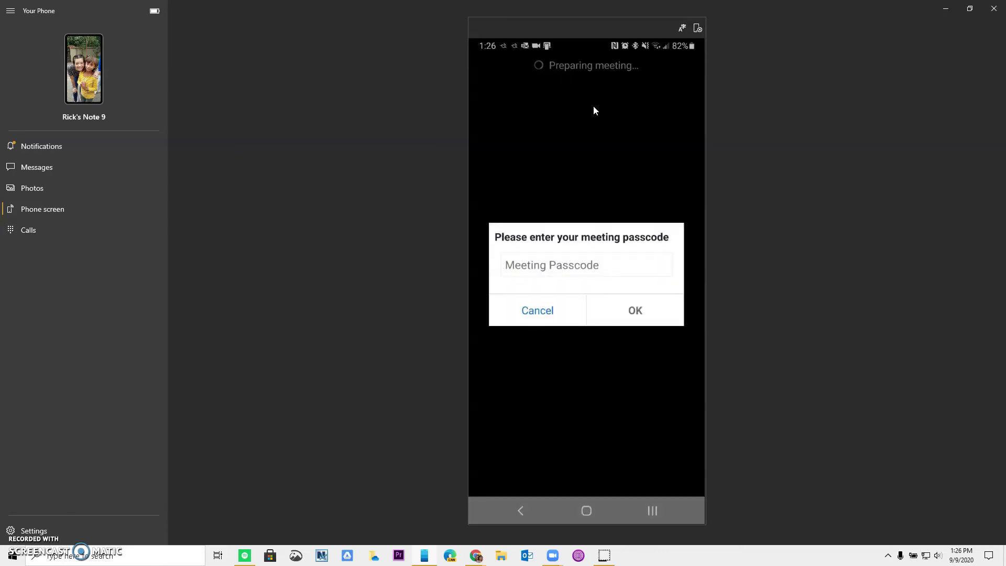
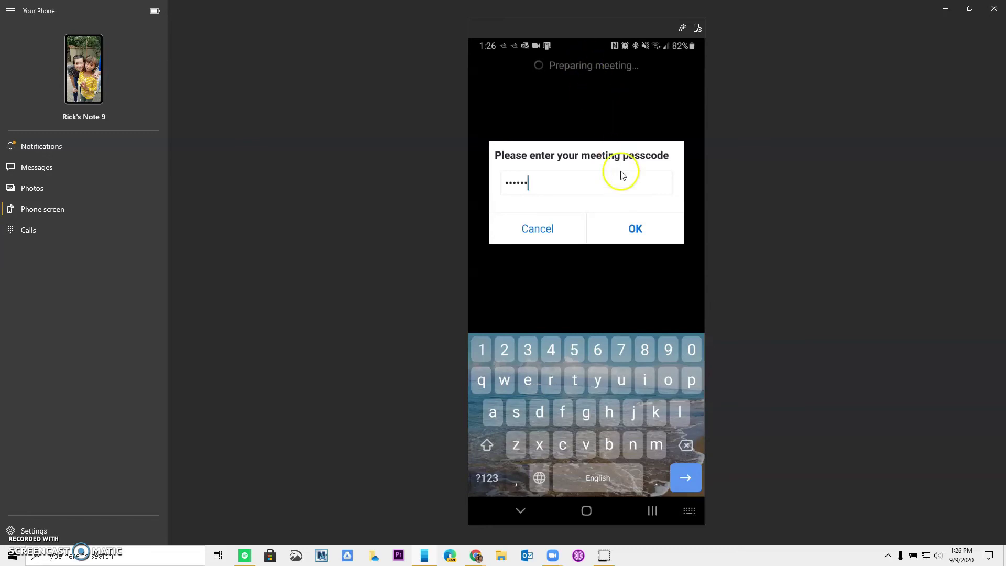
# Step: Enter the meeting passcode on the phone and join with video into the waiting room
pyautogui.click(642, 230)
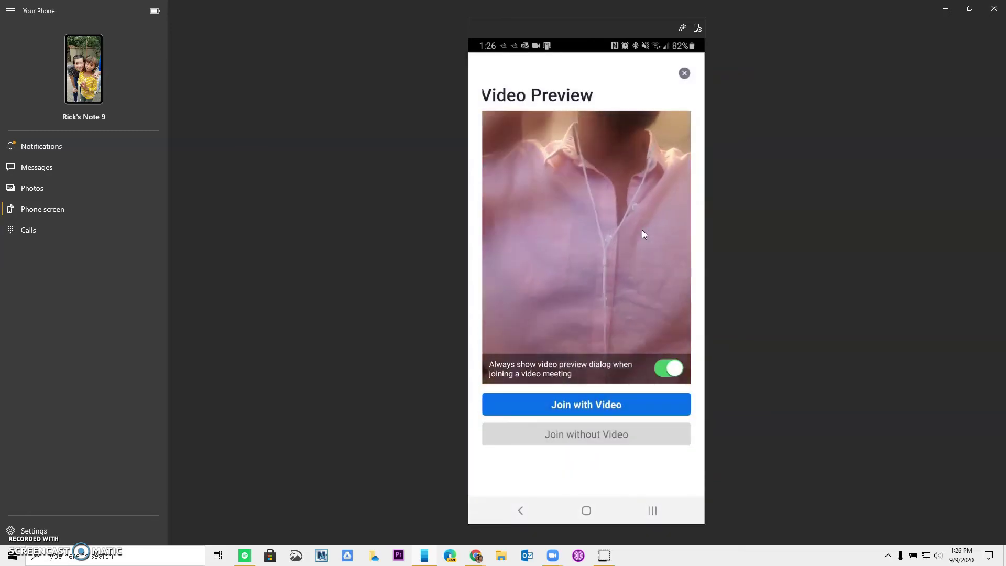
pyautogui.click(591, 389)
pyautogui.click(589, 408)
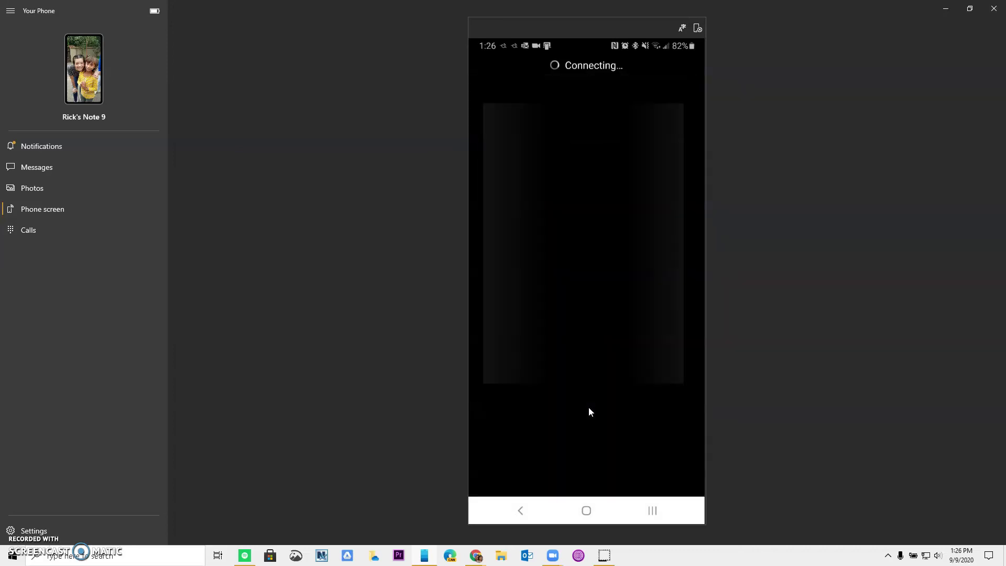
pyautogui.click(664, 245)
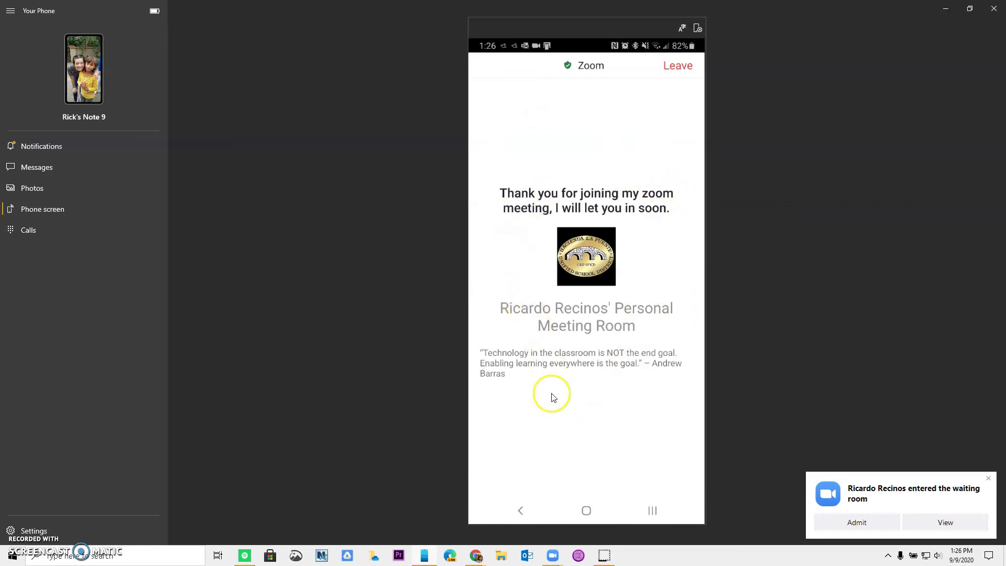
# Step: Admit the phone participant from the waiting room, then end the meeting for all
pyautogui.moveTo(554, 558)
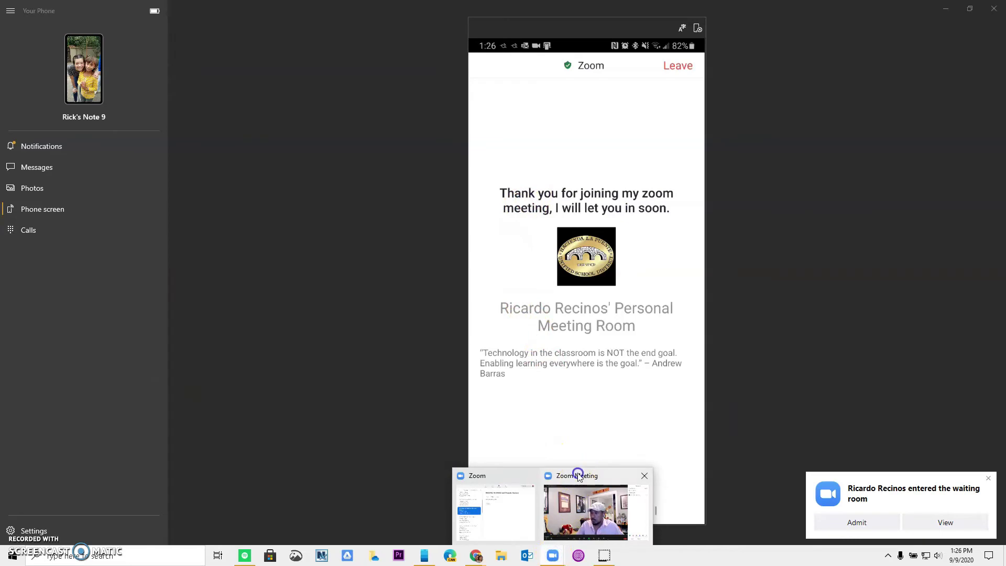
pyautogui.click(578, 476)
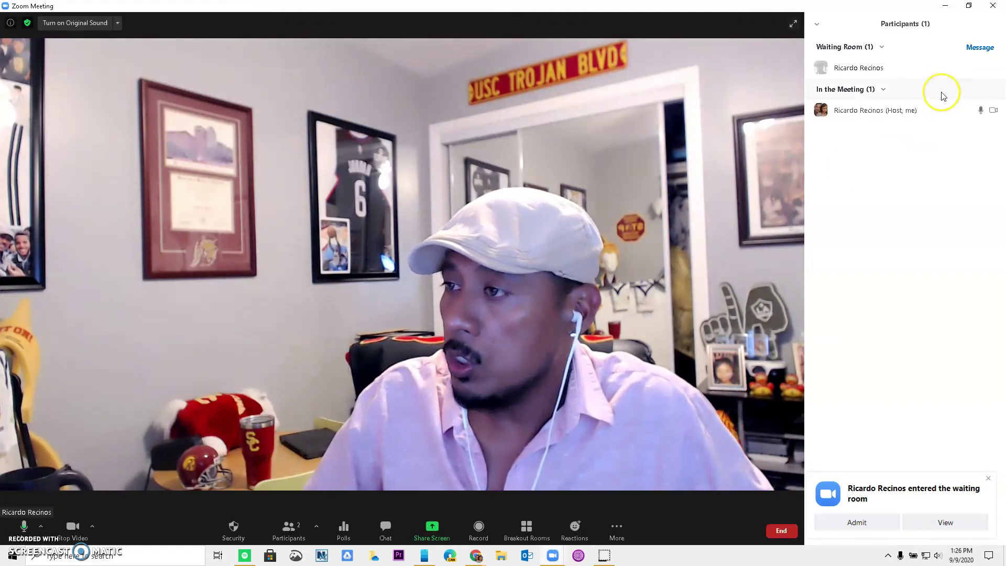
pyautogui.moveTo(939, 68)
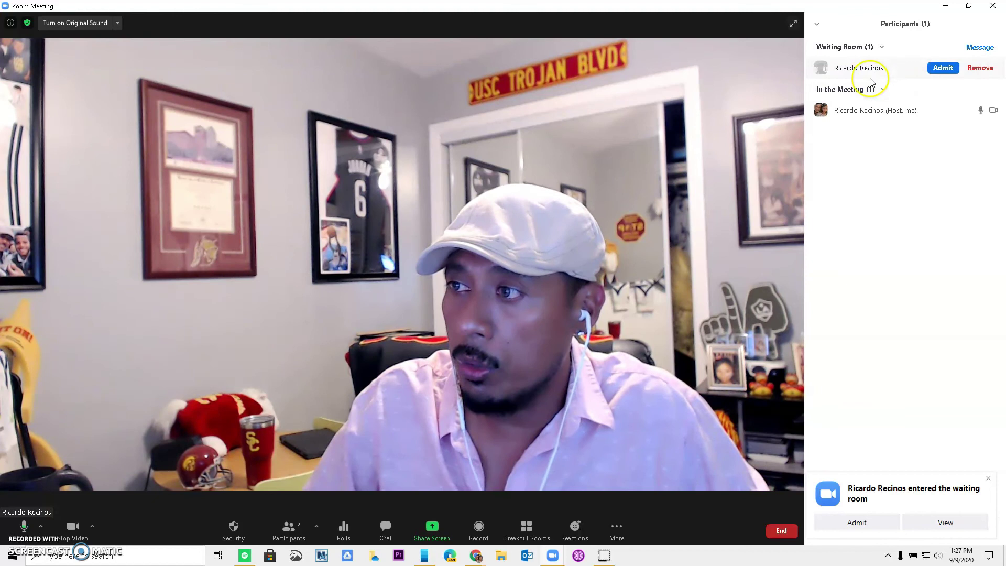
pyautogui.click(946, 70)
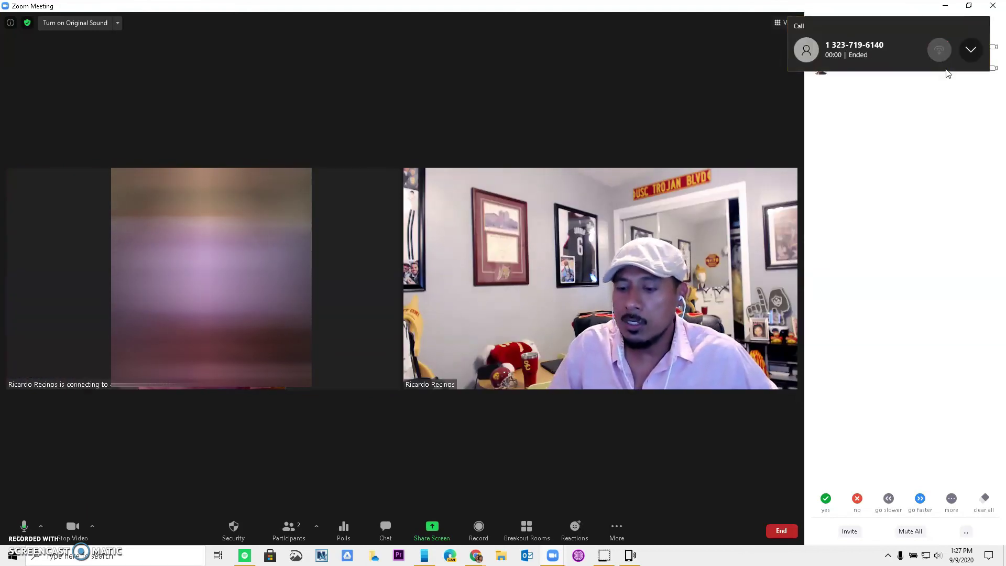
pyautogui.click(787, 530)
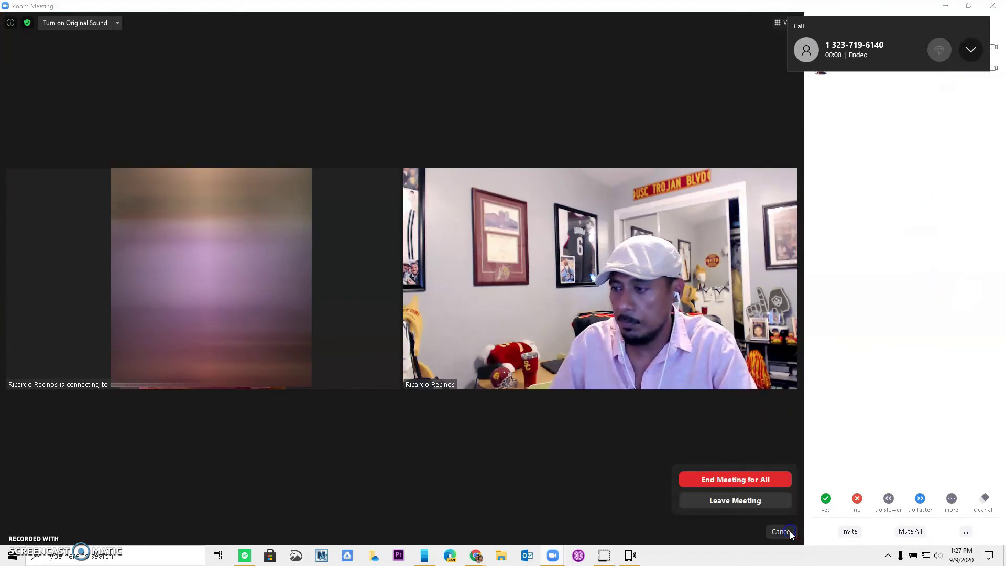
pyautogui.click(762, 480)
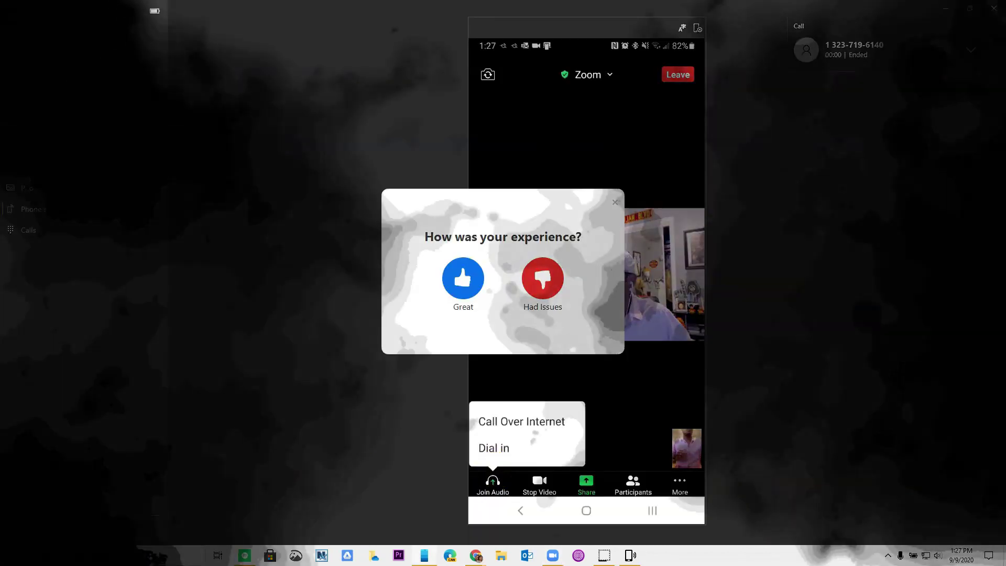